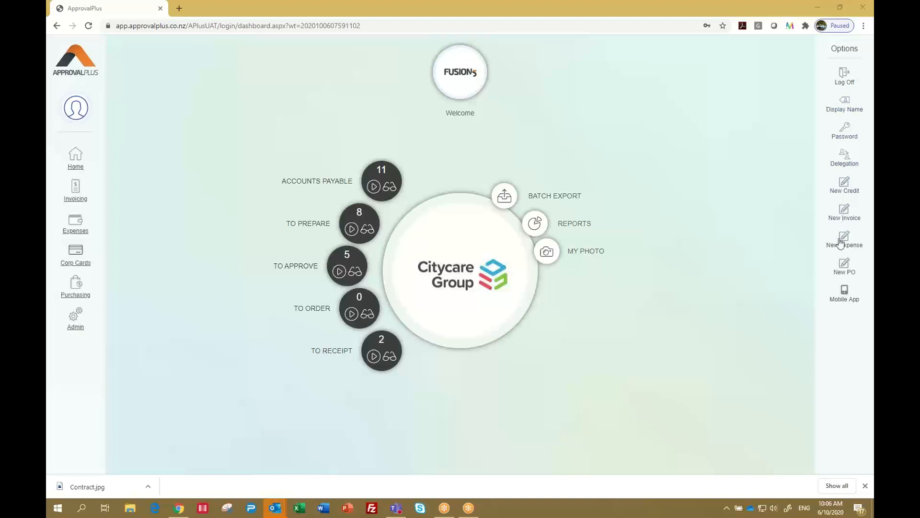
# - Start a new purchase order and choose Paperplus Gisborne as its supplier
pyautogui.click(842, 269)
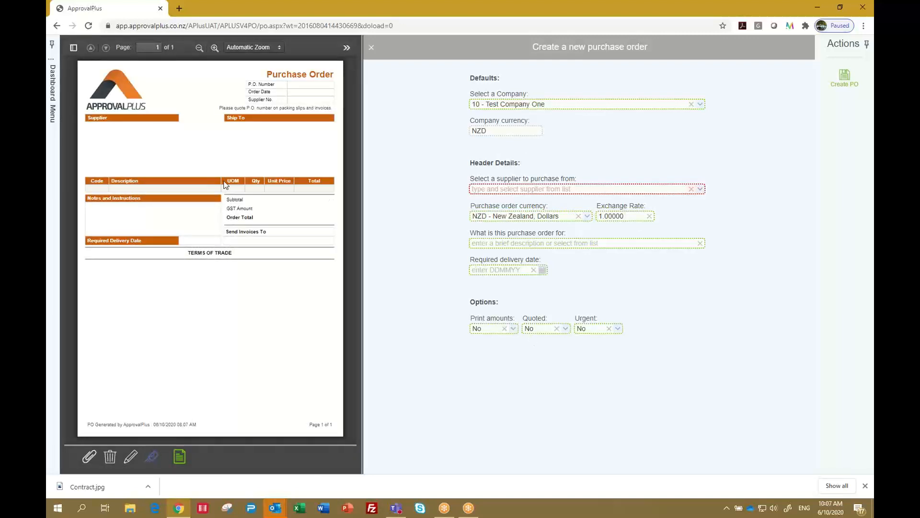
pyautogui.click(493, 192)
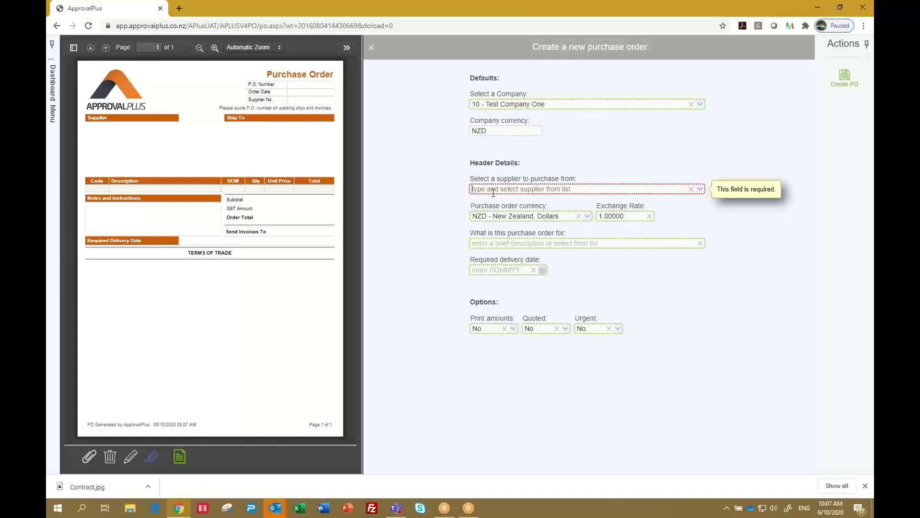
pyautogui.write('pa')
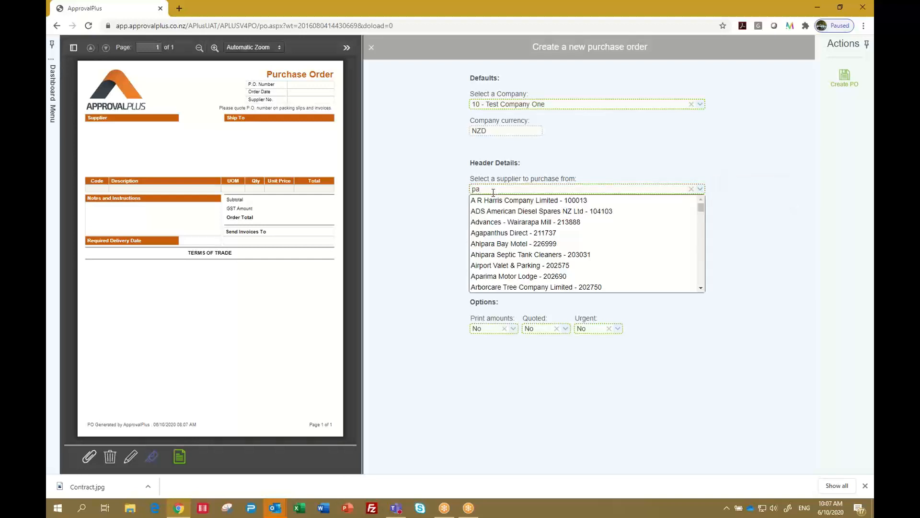
pyautogui.write('perp')
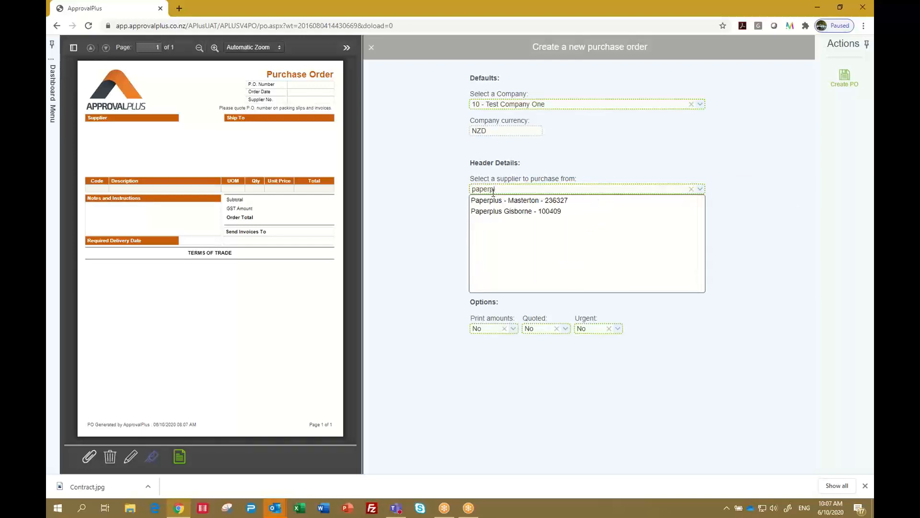
pyautogui.press('Down')
pyautogui.press('Down')
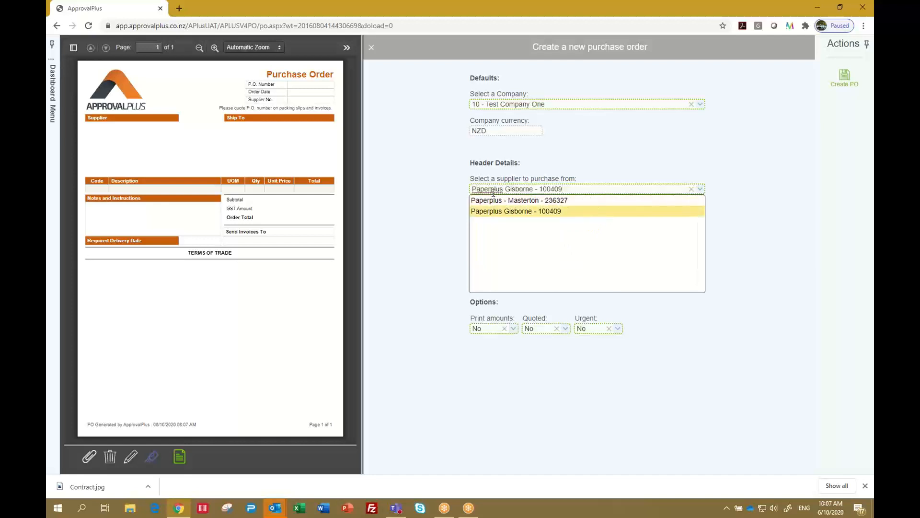
pyautogui.press('Return')
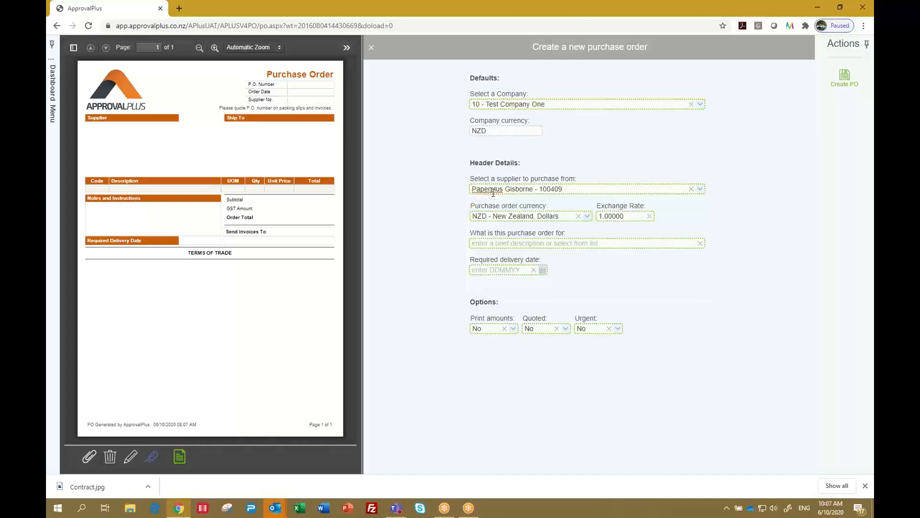
# - Describe the purchase order as Finance cupboard and set its required delivery date to 06-10-2020
pyautogui.click(482, 244)
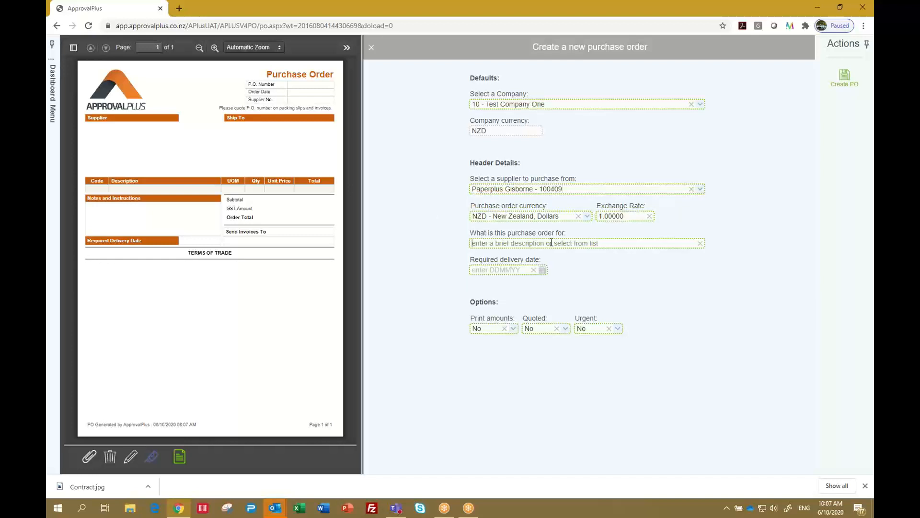
pyautogui.write('f')
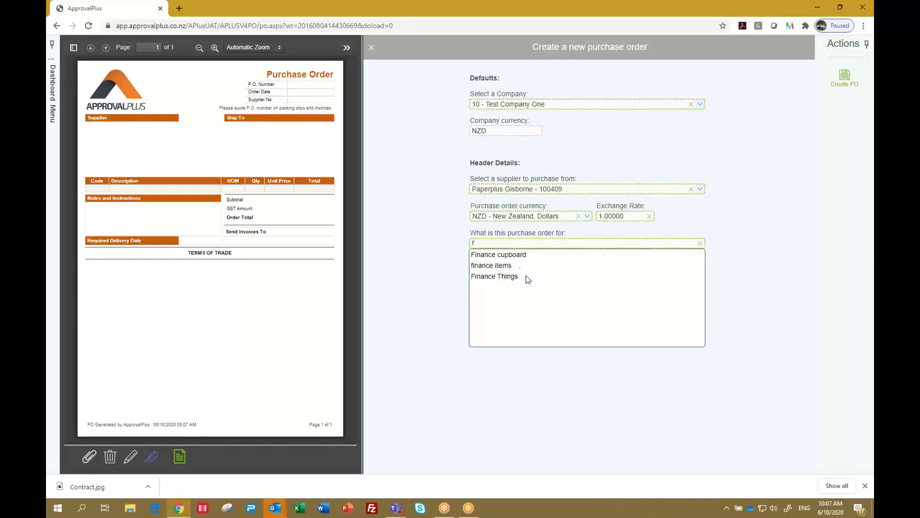
pyautogui.click(513, 255)
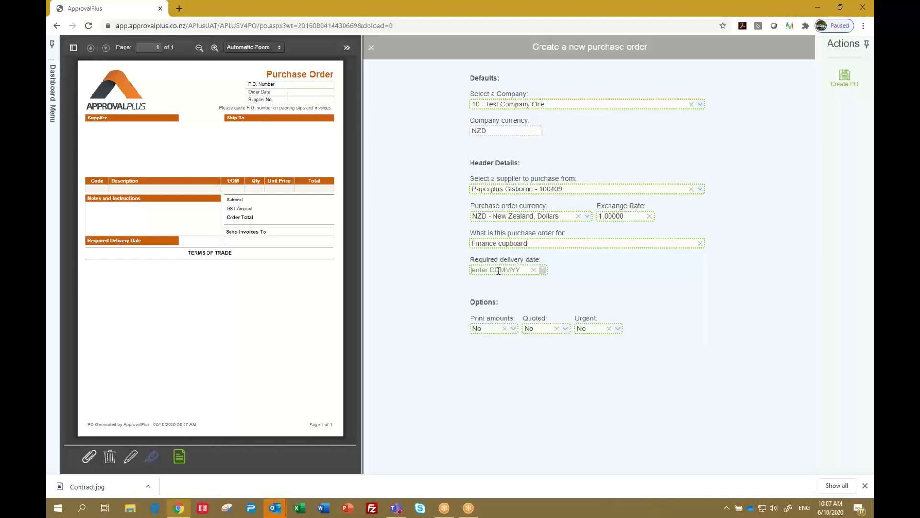
pyautogui.click(499, 270)
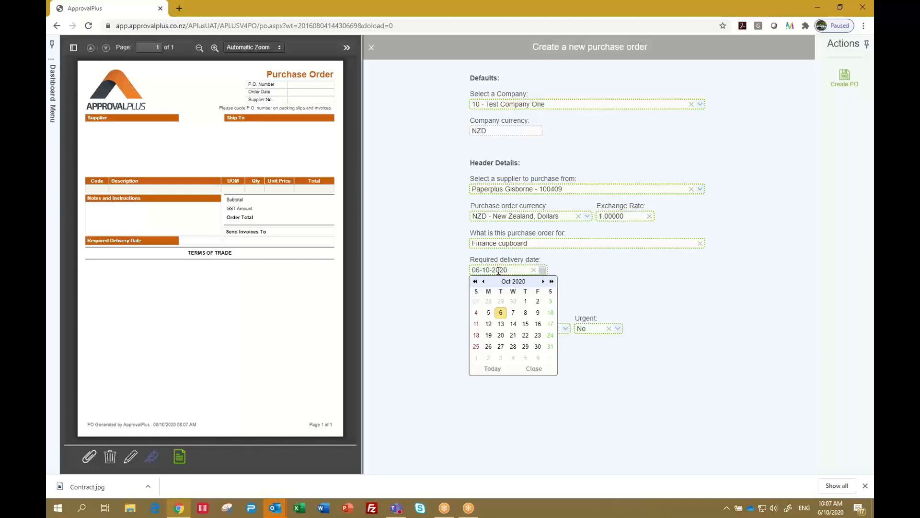
pyautogui.press('Tab')
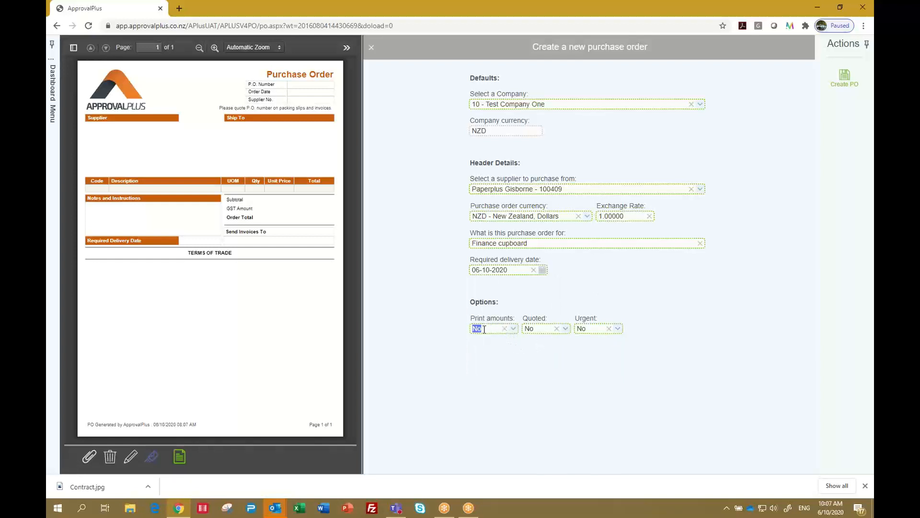
# - Set the print amounts option to Yes and create the purchase order
pyautogui.click(513, 330)
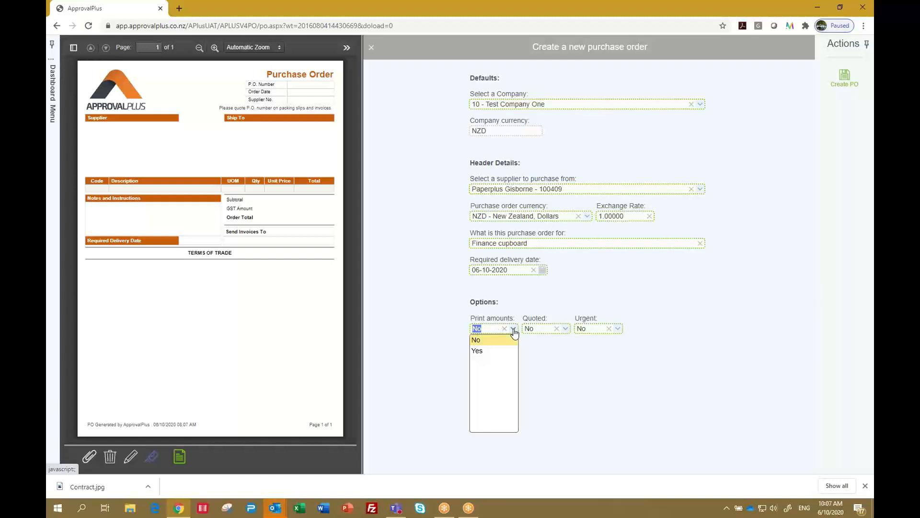
pyautogui.click(494, 350)
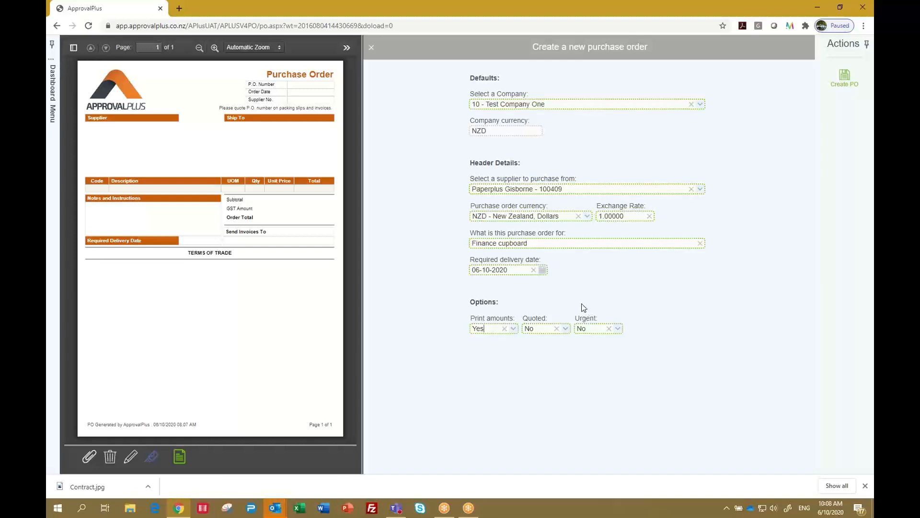
pyautogui.click(843, 84)
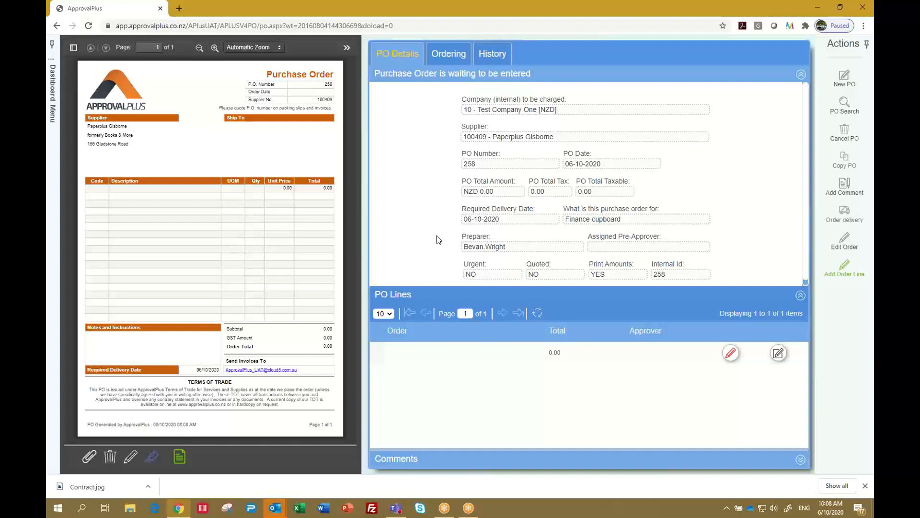
# - Enter Post-it Notes 654 73 x 73mm Yellow as the order line's item, with a quantity of 3
pyautogui.click(730, 356)
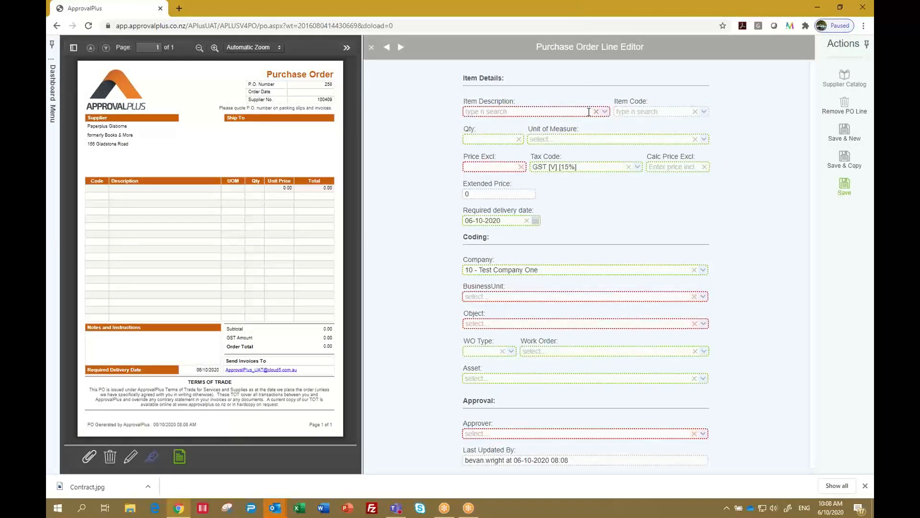
pyautogui.click(605, 111)
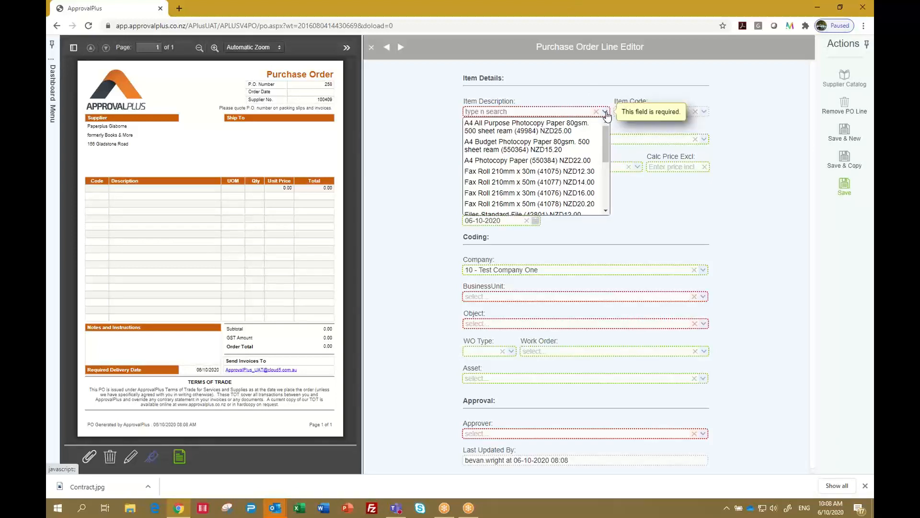
pyautogui.write('yello')
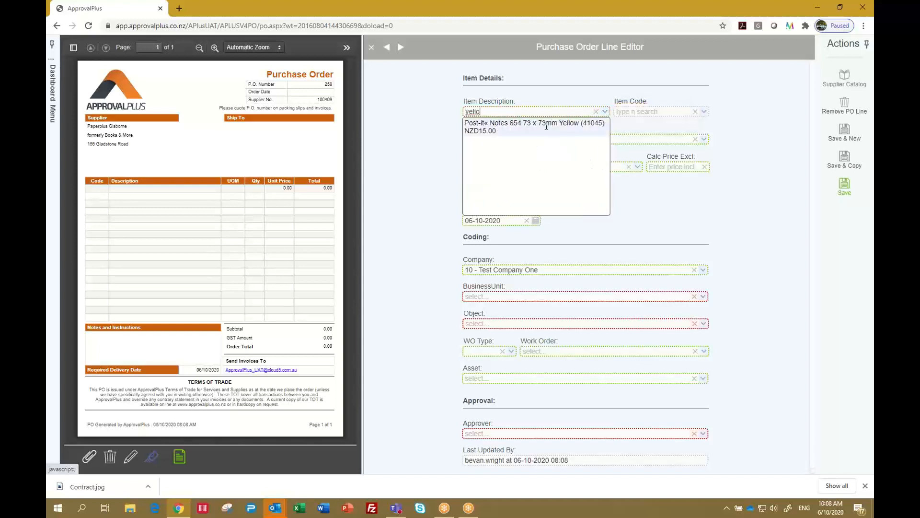
pyautogui.click(545, 127)
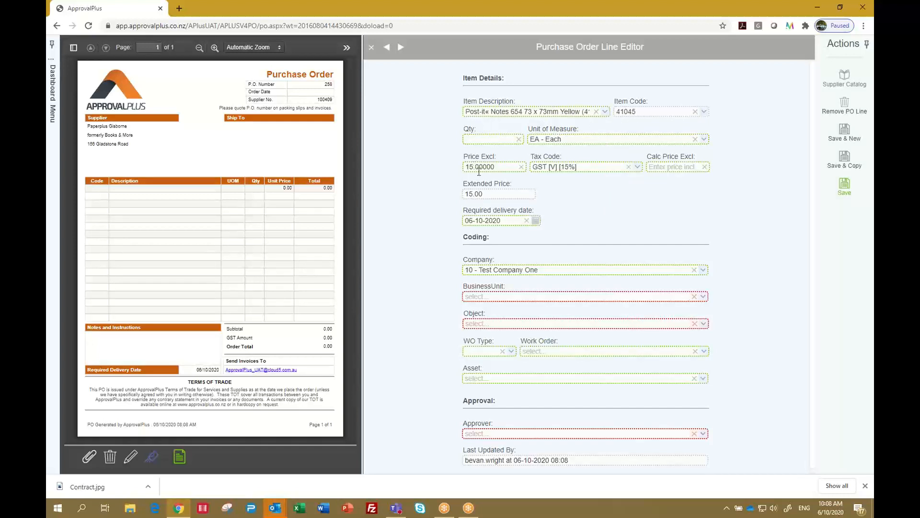
pyautogui.click(485, 138)
pyautogui.write('3')
pyautogui.press('Tab')
# - Code the order line to business unit 10 - Sales Balance Sheet and object 1510 - Mobile
pyautogui.click(704, 298)
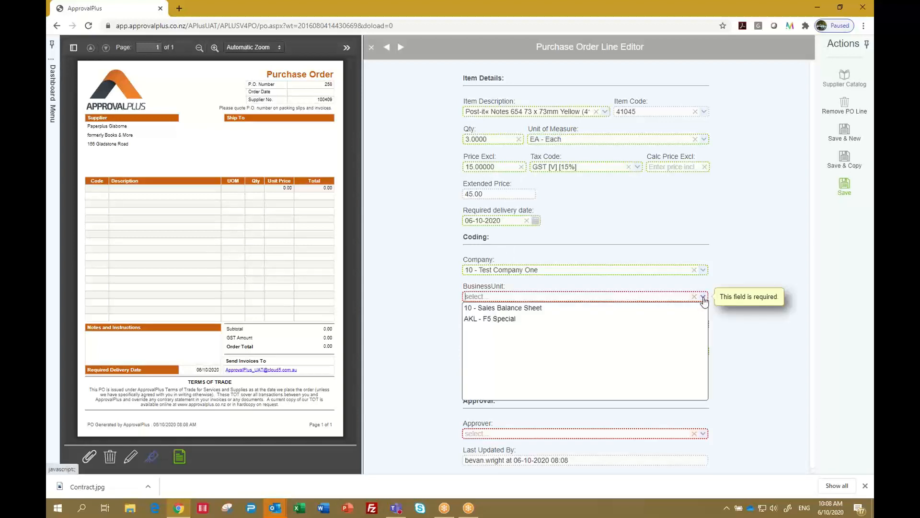
pyautogui.click(494, 308)
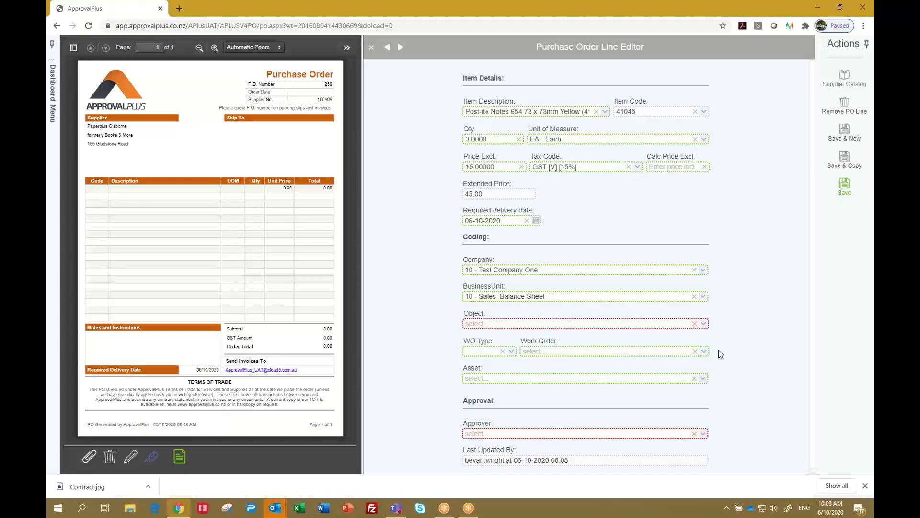
pyautogui.click(703, 323)
pyautogui.scroll(-3, 651, 361)
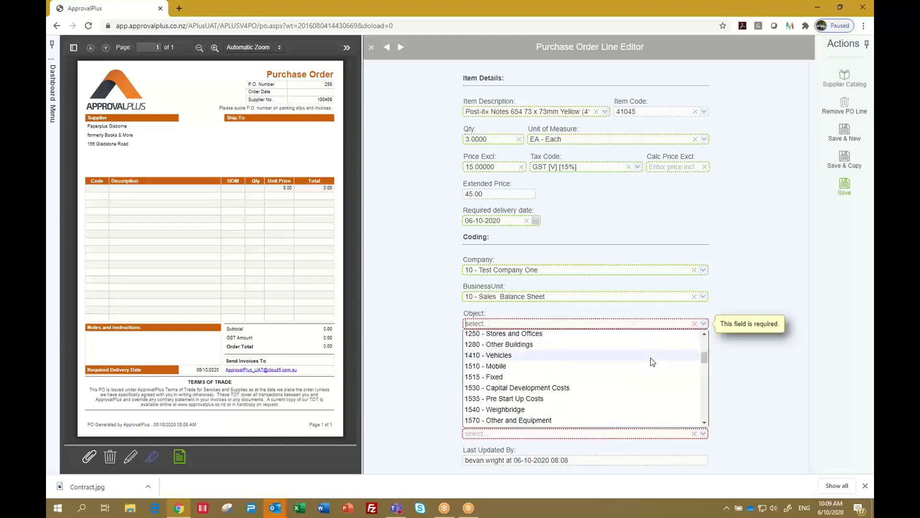
pyautogui.click(573, 366)
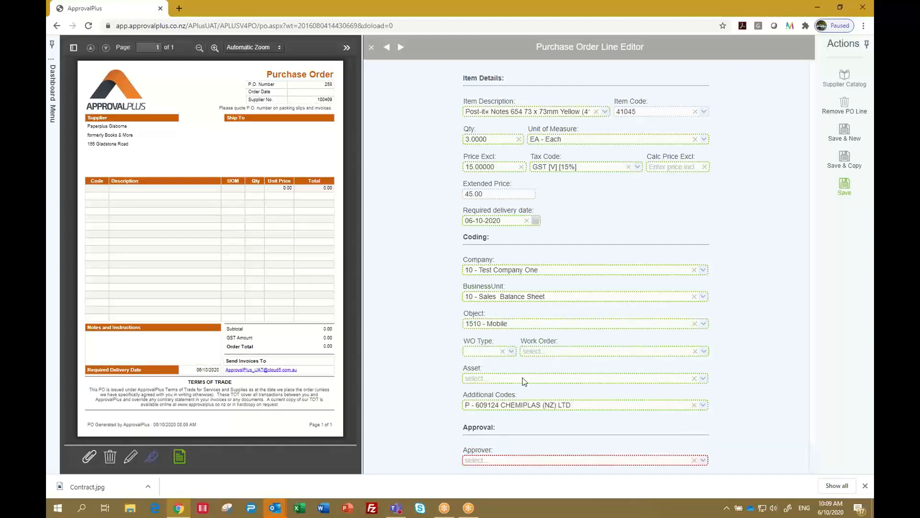
pyautogui.click(703, 378)
pyautogui.click(766, 367)
# - Assign the preparer as the order line's approver and save the line
pyautogui.scroll(-2, 730, 404)
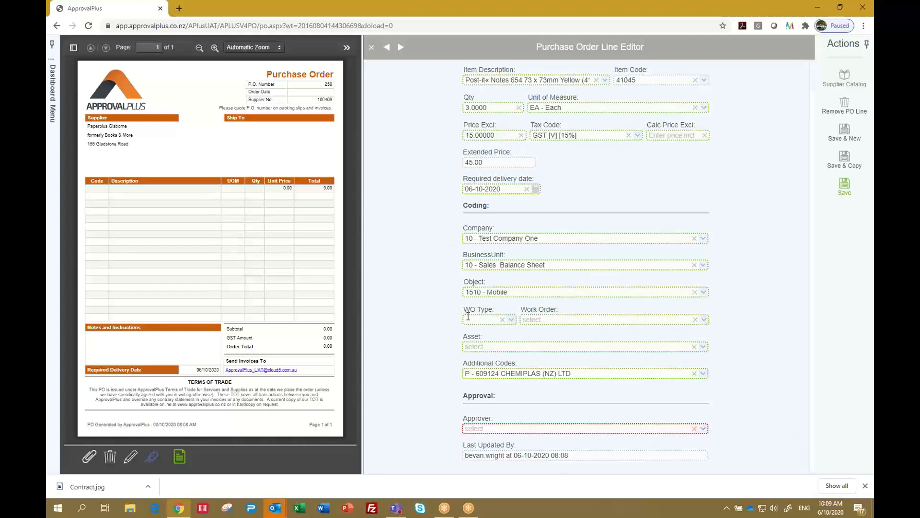
pyautogui.click(703, 429)
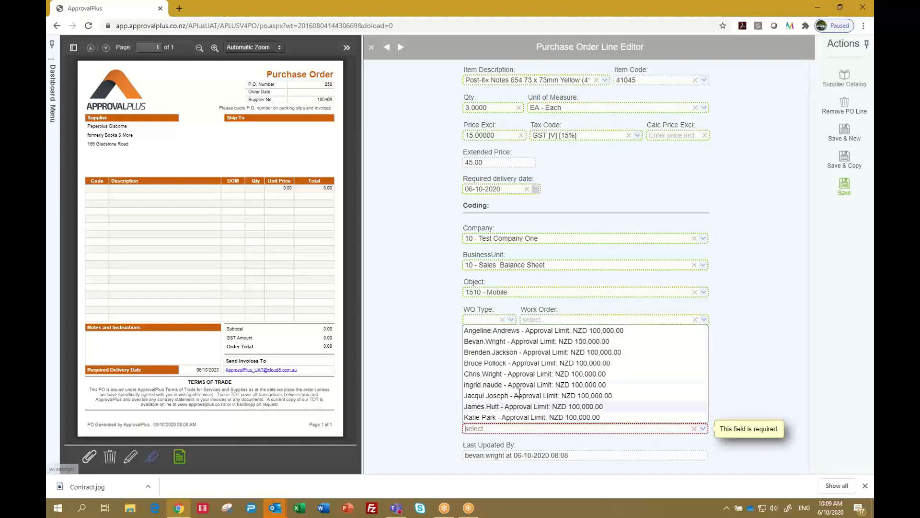
pyautogui.click(501, 342)
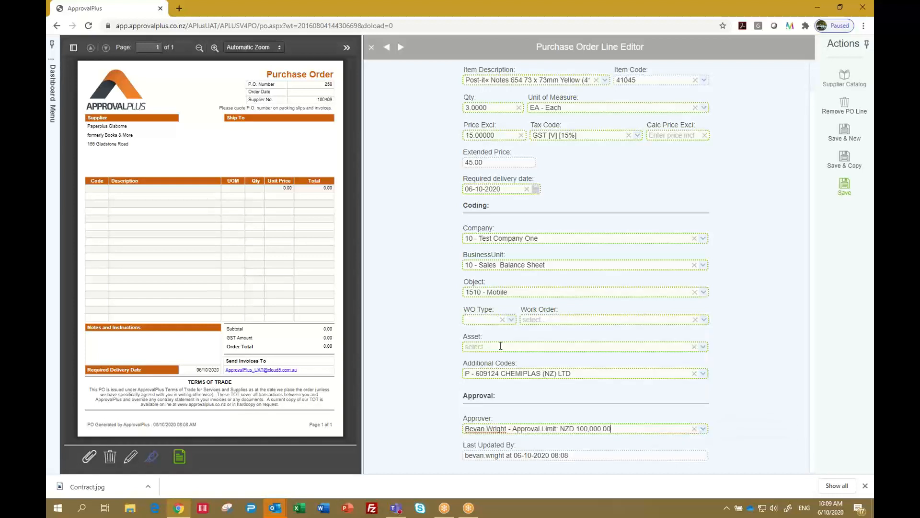
pyautogui.click(844, 187)
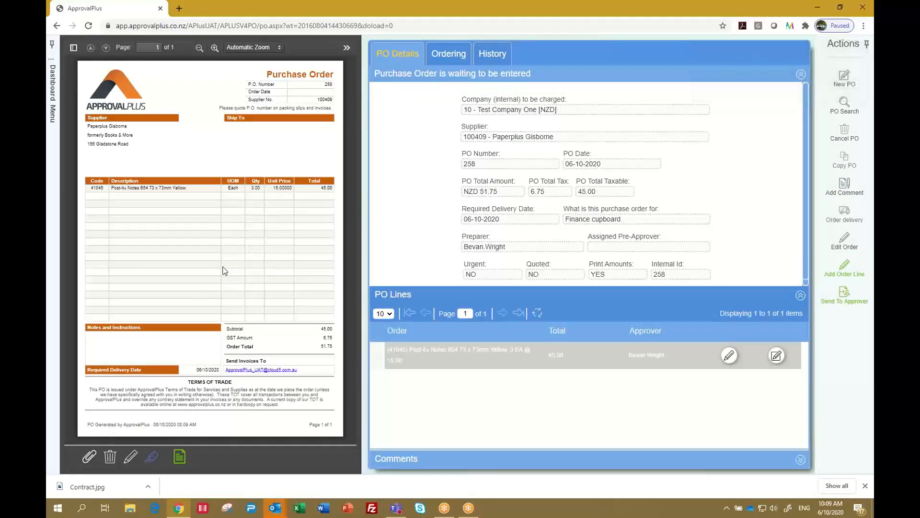
# - Attach the file Contract.jpg to the purchase order with the caption Contract
pyautogui.click(88, 457)
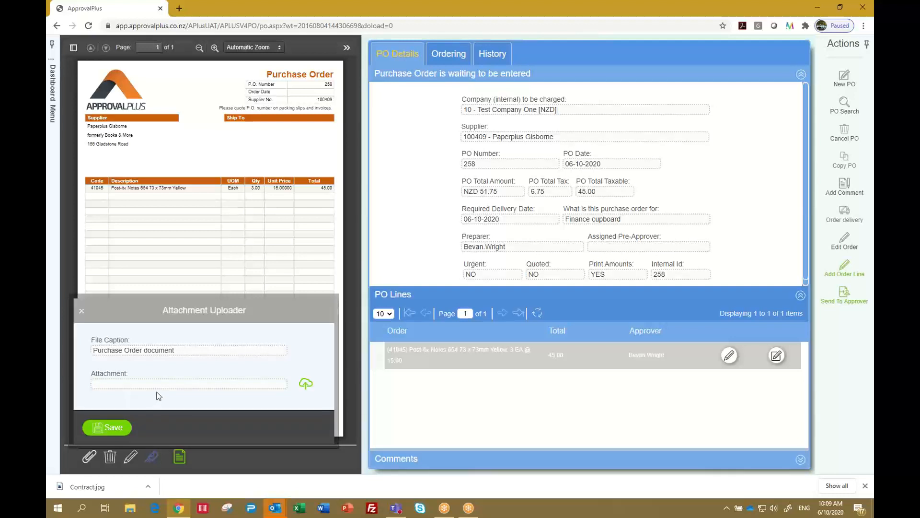
pyautogui.click(306, 385)
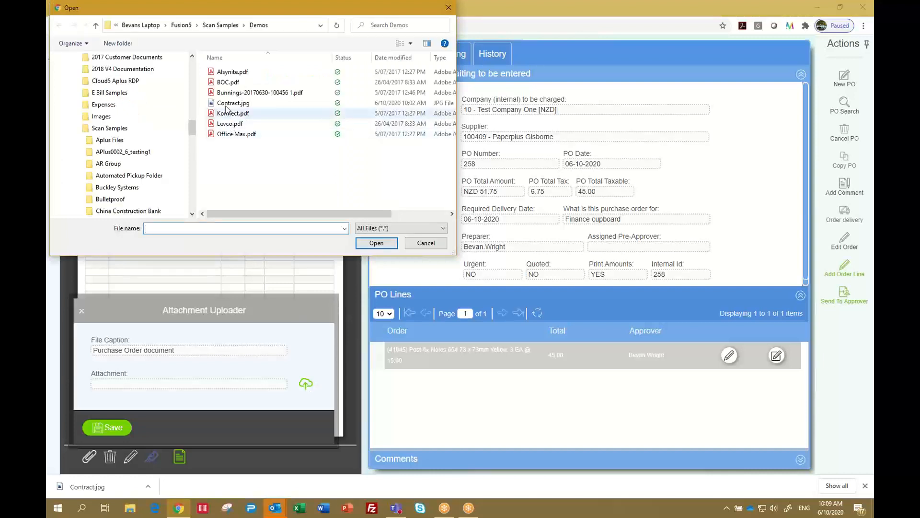
pyautogui.click(234, 103)
pyautogui.click(376, 242)
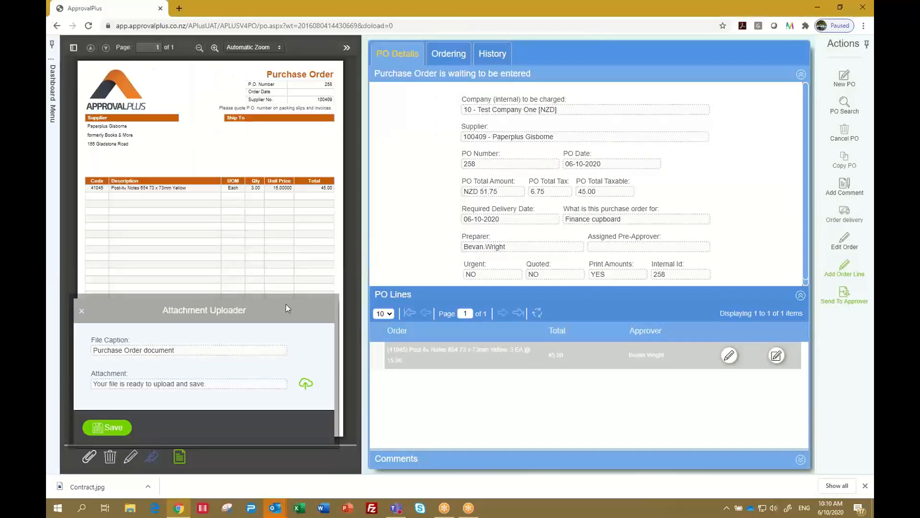
pyautogui.moveTo(179, 350); pyautogui.dragTo(60, 352)
pyautogui.write('Contract')
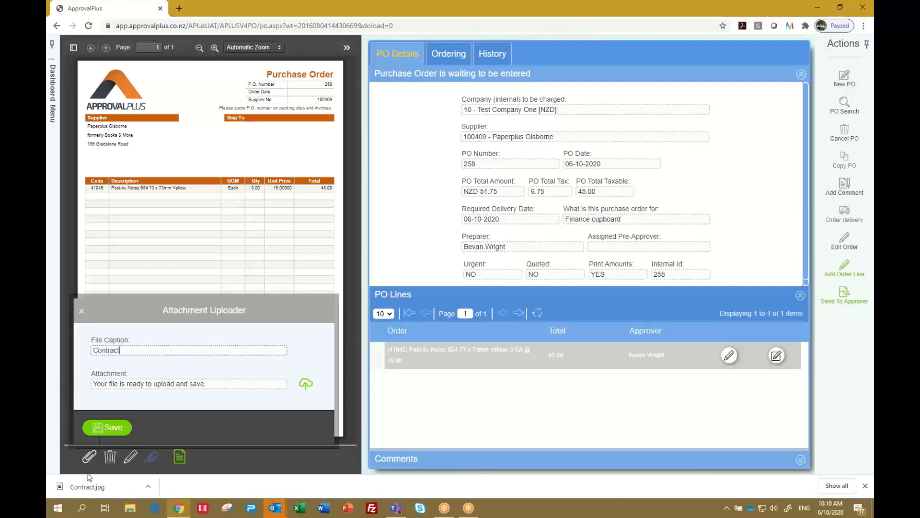
pyautogui.click(103, 428)
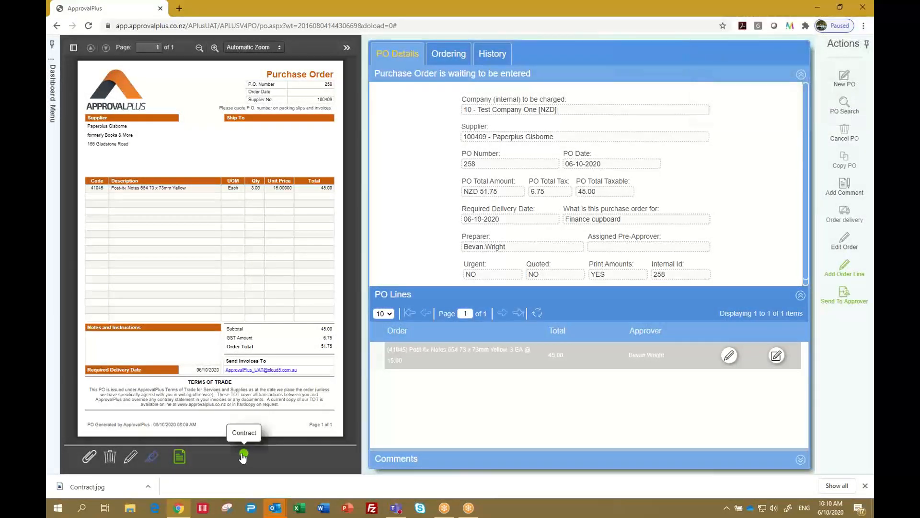
# - Display the uploaded Contract attachment in the document viewer and switch on its marking option
pyautogui.click(244, 454)
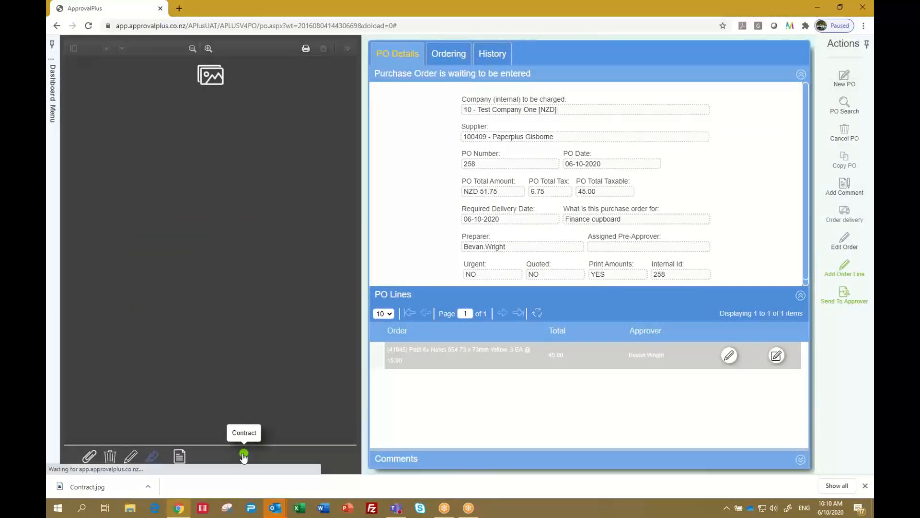
pyautogui.click(153, 458)
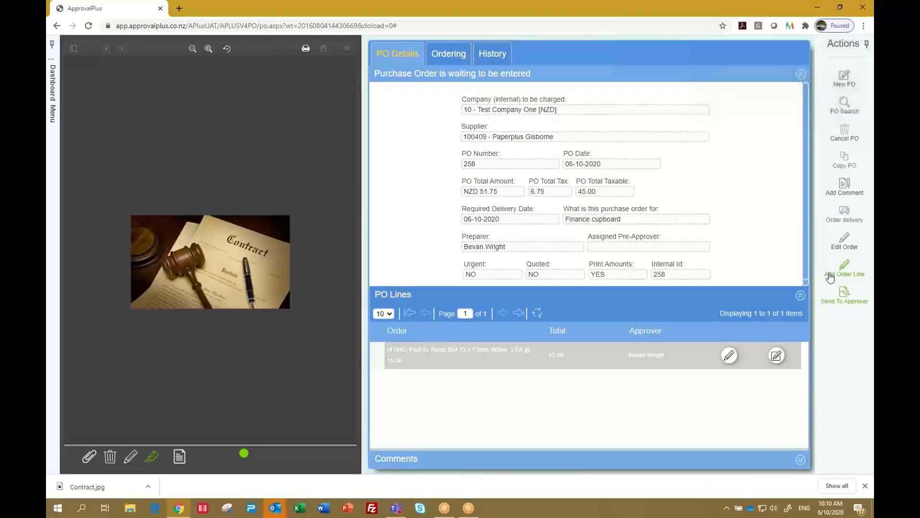
# - Add the comment "This is for the finance cupboard" and send the purchase order to the approver
pyautogui.click(844, 189)
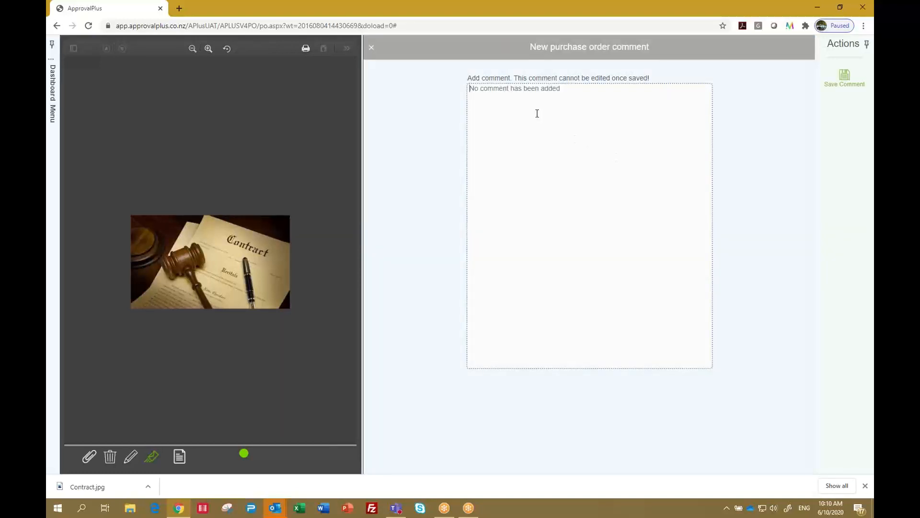
pyautogui.write('This is for the finance cupboard')
pyautogui.click(845, 76)
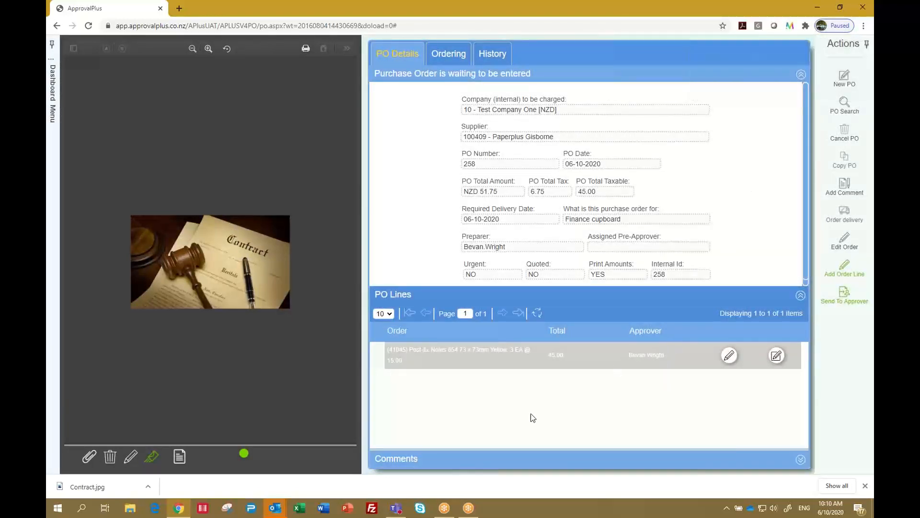
pyautogui.click(840, 293)
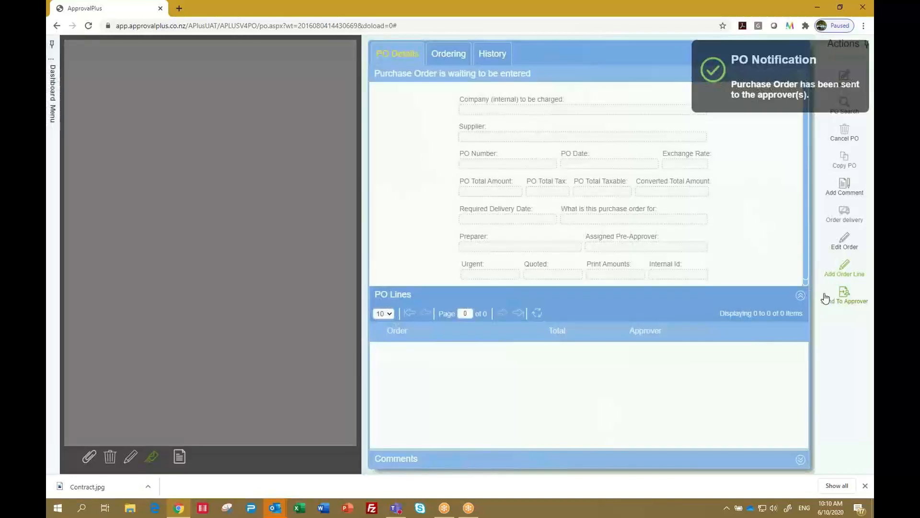